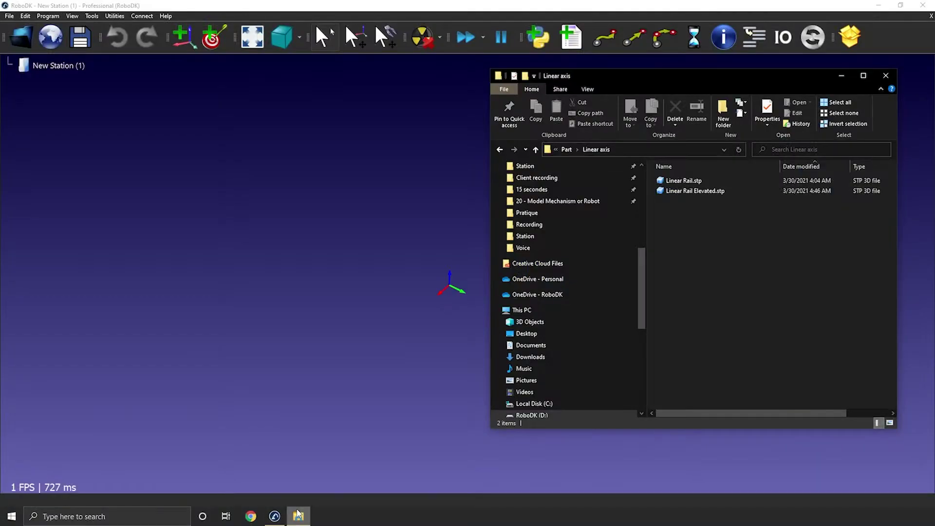
Step: Drop Linear Rail.stp into the station, then zoom out and orbit to show the whole rail
{"action": "left_click_drag", "start_coordinate": [696, 184], "coordinate": [377, 193]}
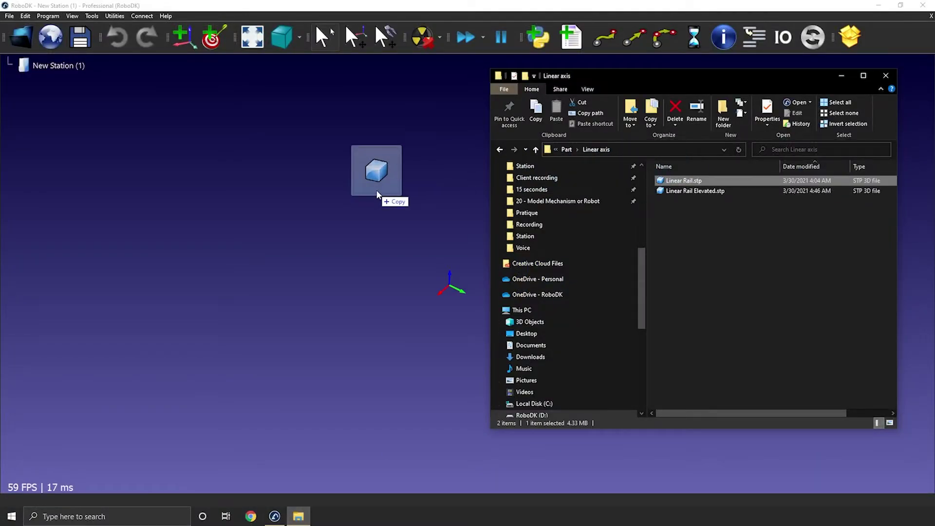
{"action": "left_click_drag", "start_coordinate": [378, 195], "coordinate": [378, 194]}
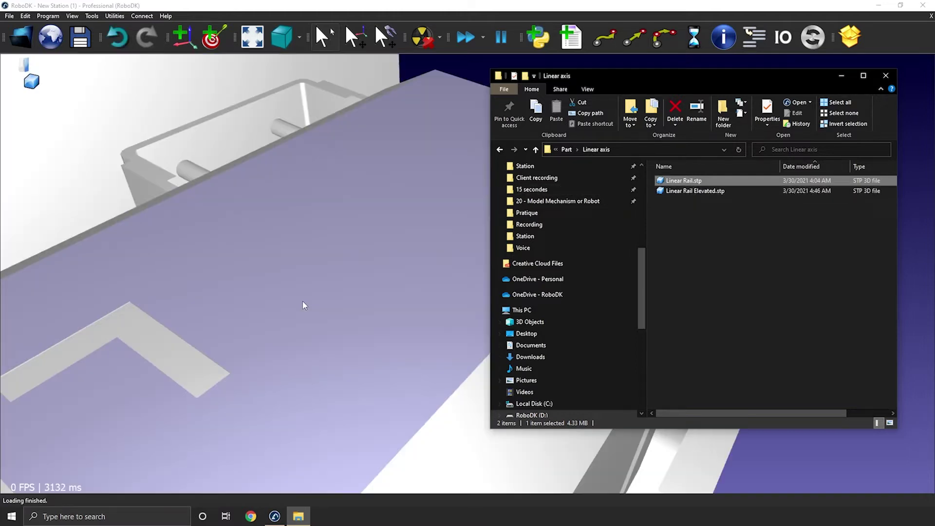
{"action": "scroll", "coordinate": [273, 315], "scroll_direction": "down", "scroll_amount": 5}
{"action": "scroll", "coordinate": [275, 371], "scroll_direction": "down", "scroll_amount": 5}
{"action": "scroll", "coordinate": [242, 409], "scroll_direction": "down", "scroll_amount": 3}
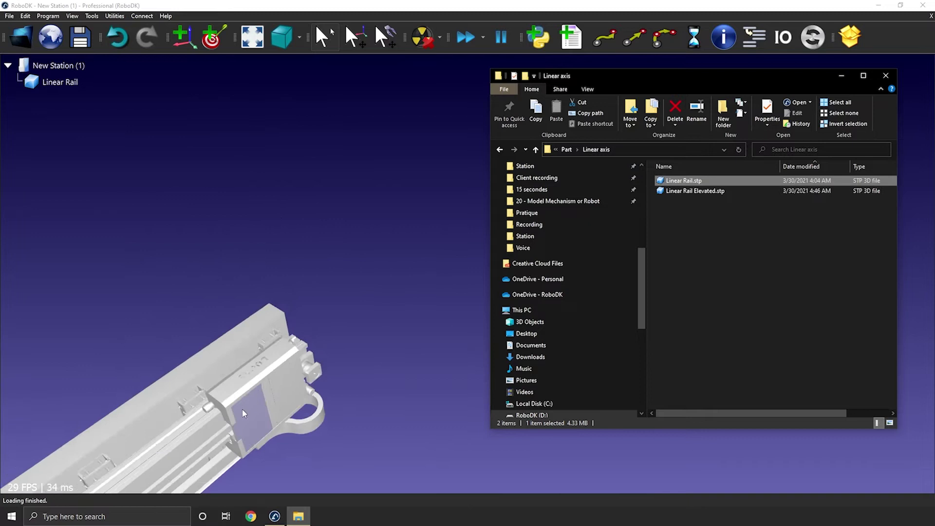
{"action": "left_click", "coordinate": [355, 277]}
{"action": "mouse_move", "coordinate": [354, 276]}
{"action": "left_mouse_down"}
{"action": "mouse_move", "coordinate": [564, 215]}
{"action": "mouse_move", "coordinate": [434, 339]}
{"action": "mouse_move", "coordinate": [647, 317]}
{"action": "mouse_move", "coordinate": [753, 412]}
{"action": "mouse_move", "coordinate": [826, 327]}
{"action": "mouse_move", "coordinate": [711, 364]}
{"action": "mouse_move", "coordinate": [717, 395]}
{"action": "mouse_move", "coordinate": [430, 249]}
{"action": "mouse_move", "coordinate": [410, 264]}
{"action": "mouse_move", "coordinate": [498, 365]}
{"action": "mouse_move", "coordinate": [477, 355]}
{"action": "left_mouse_up"}
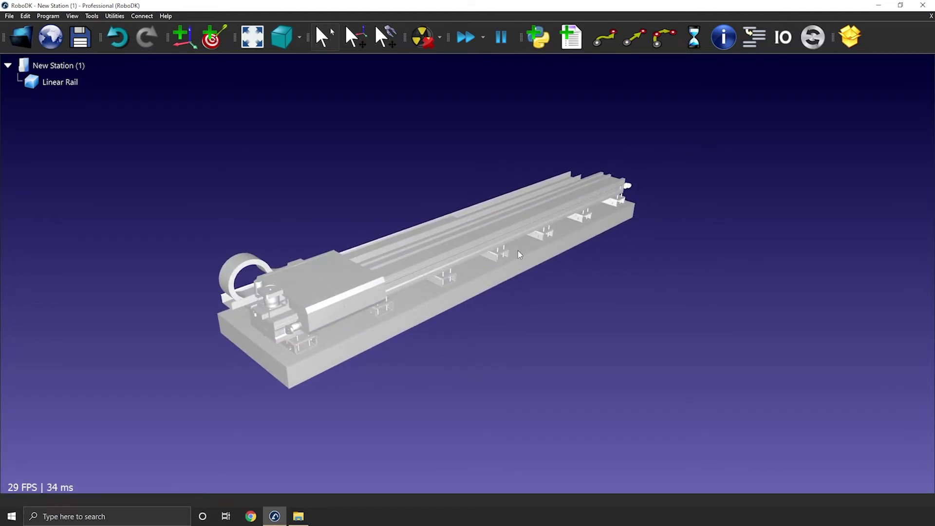
{"action": "left_click_drag", "start_coordinate": [397, 236], "coordinate": [425, 292]}
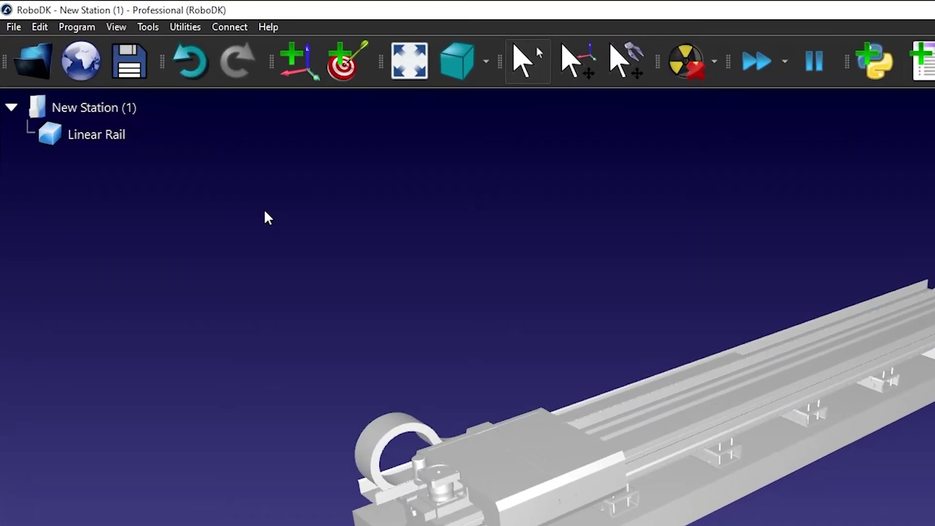
Step: Open Model Mechanism or Robot for one linear axis and place its dialog beside the rail
{"action": "left_click", "coordinate": [215, 32]}
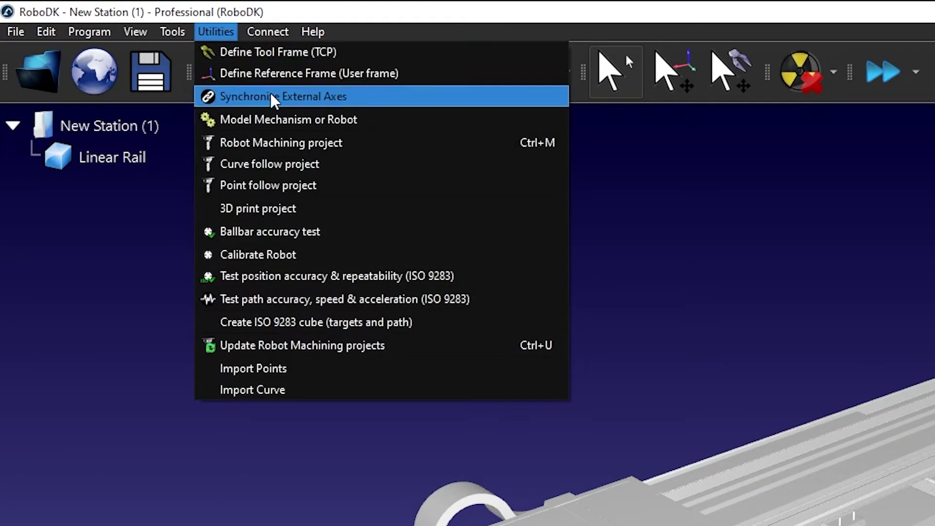
{"action": "left_click", "coordinate": [383, 126]}
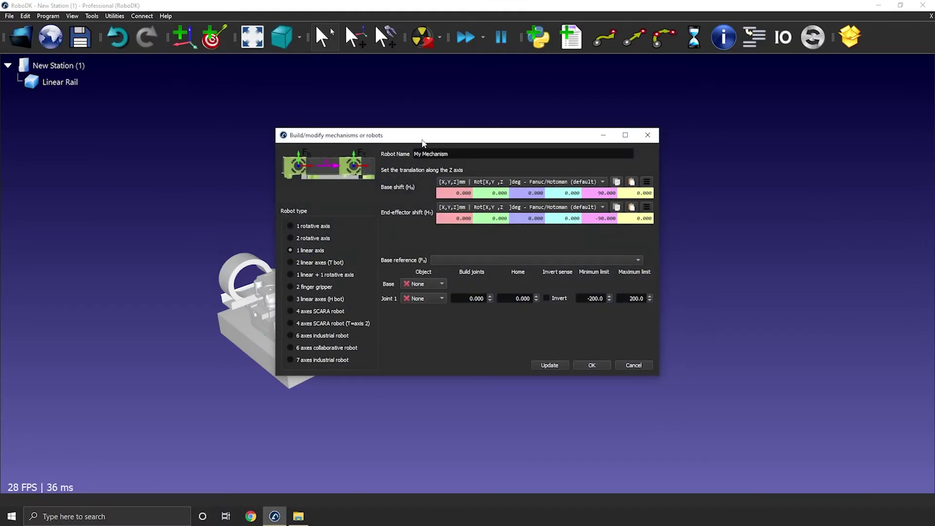
{"action": "left_click_drag", "start_coordinate": [436, 141], "coordinate": [409, 150]}
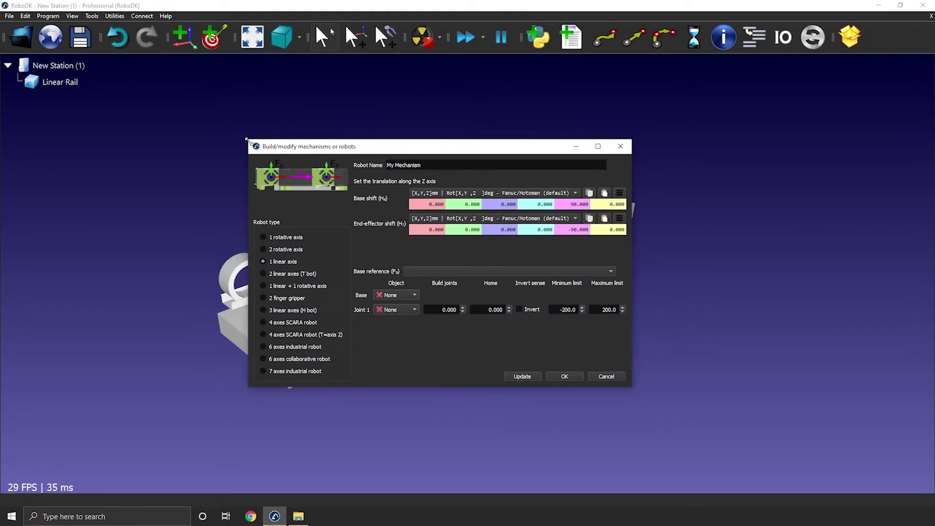
{"action": "mouse_move", "coordinate": [248, 138]}
{"action": "left_mouse_down"}
{"action": "mouse_move", "coordinate": [200, 90]}
{"action": "mouse_move", "coordinate": [167, 88]}
{"action": "left_mouse_up"}
{"action": "left_click_drag", "start_coordinate": [470, 102], "coordinate": [522, 147]}
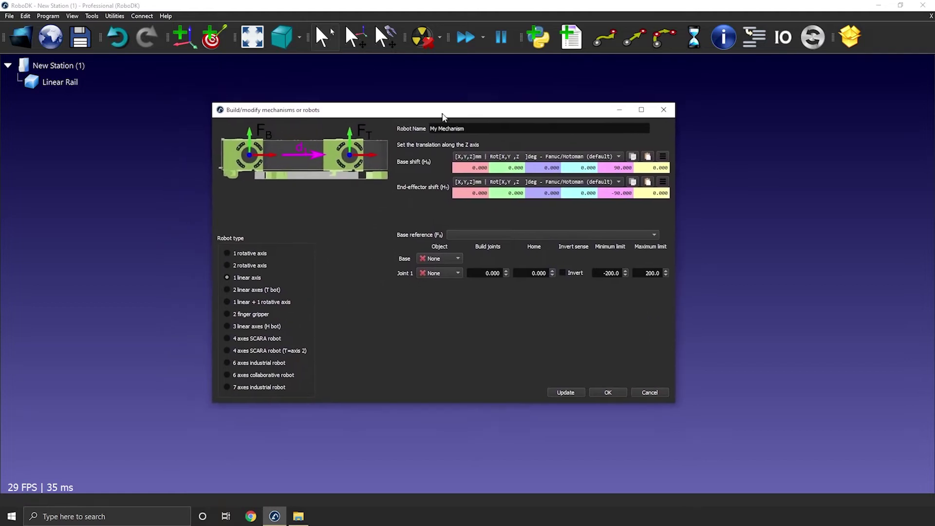
{"action": "mouse_move", "coordinate": [747, 182]}
{"action": "left_mouse_down"}
{"action": "mouse_move", "coordinate": [733, 107]}
{"action": "mouse_move", "coordinate": [759, 168]}
{"action": "mouse_move", "coordinate": [753, 136]}
{"action": "left_mouse_up"}
{"action": "left_click_drag", "start_coordinate": [515, 144], "coordinate": [520, 194]}
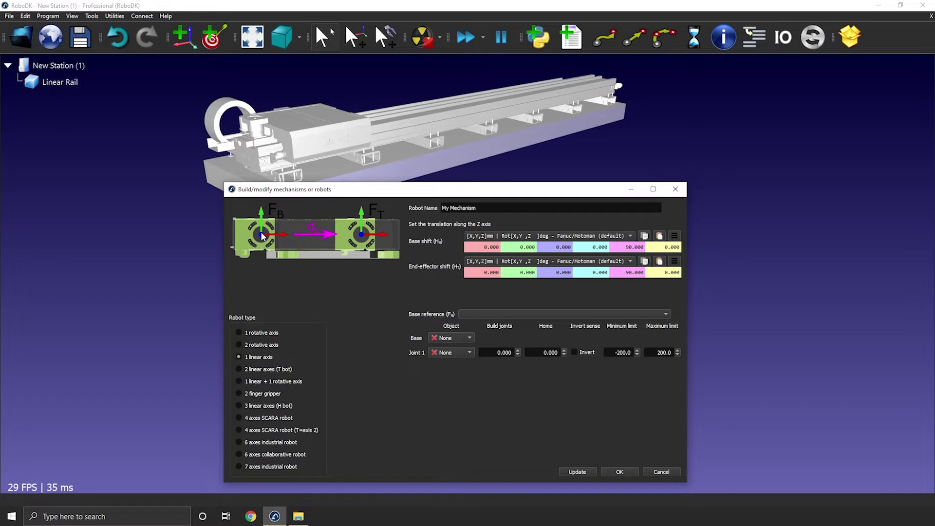
{"action": "left_click_drag", "start_coordinate": [476, 208], "coordinate": [447, 208]}
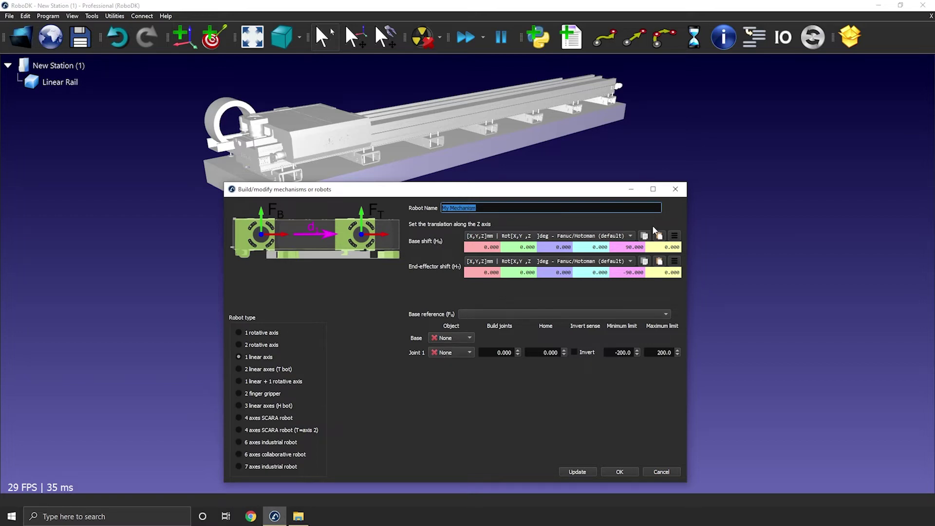
Step: Close the mechanism dialog and list the Linear Rail's meshes by colour
{"action": "left_click", "coordinate": [678, 193]}
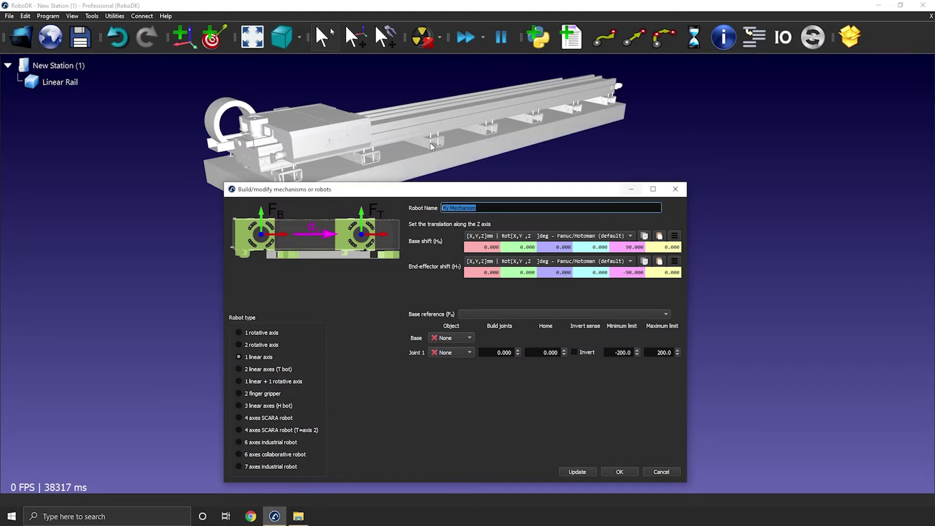
{"action": "left_click", "coordinate": [681, 190]}
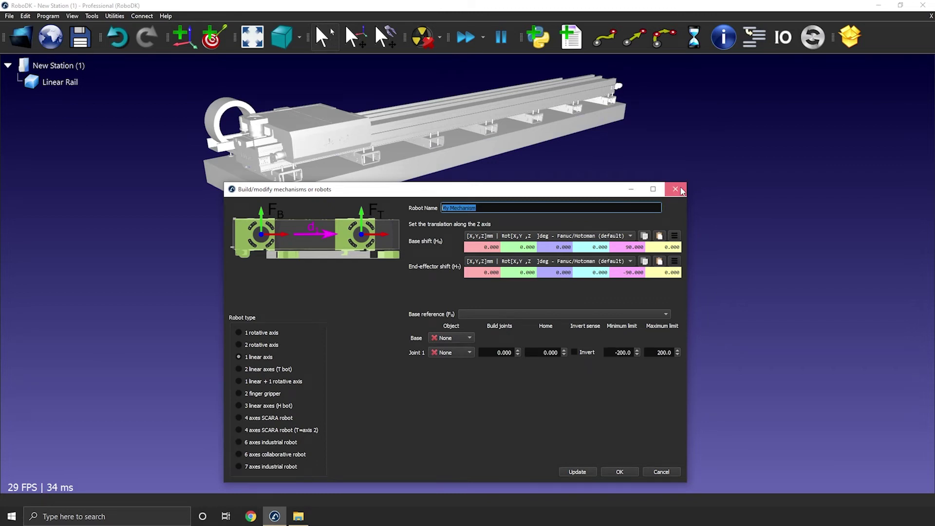
{"action": "left_click_drag", "start_coordinate": [412, 183], "coordinate": [439, 295]}
{"action": "double_click", "coordinate": [431, 264]}
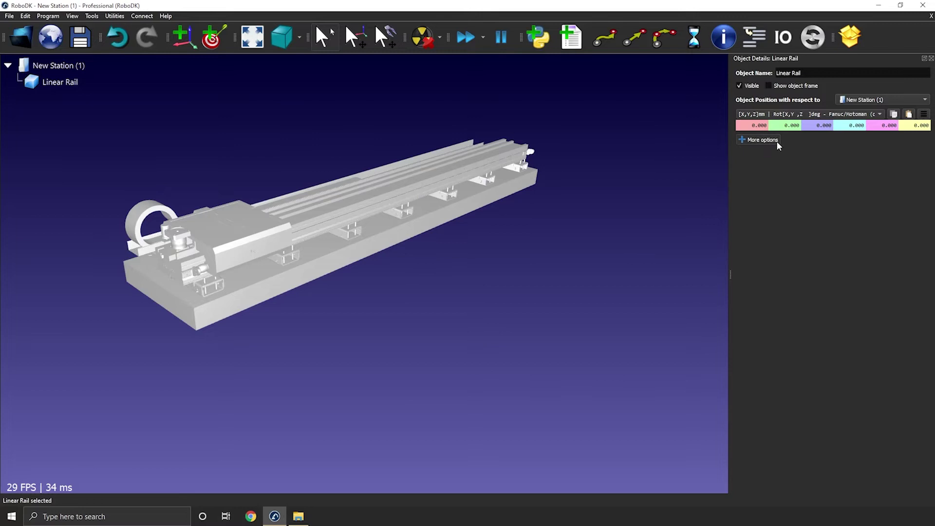
{"action": "left_click", "coordinate": [774, 141]}
{"action": "left_click", "coordinate": [816, 154]}
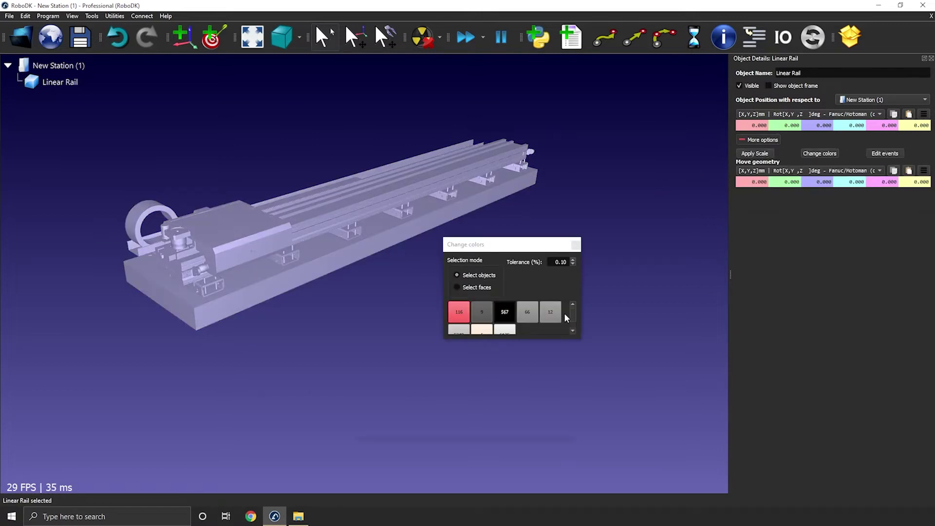
Step: Delete the 6125 mesh and the wooden base mesh from the rail
{"action": "right_click", "coordinate": [503, 336]}
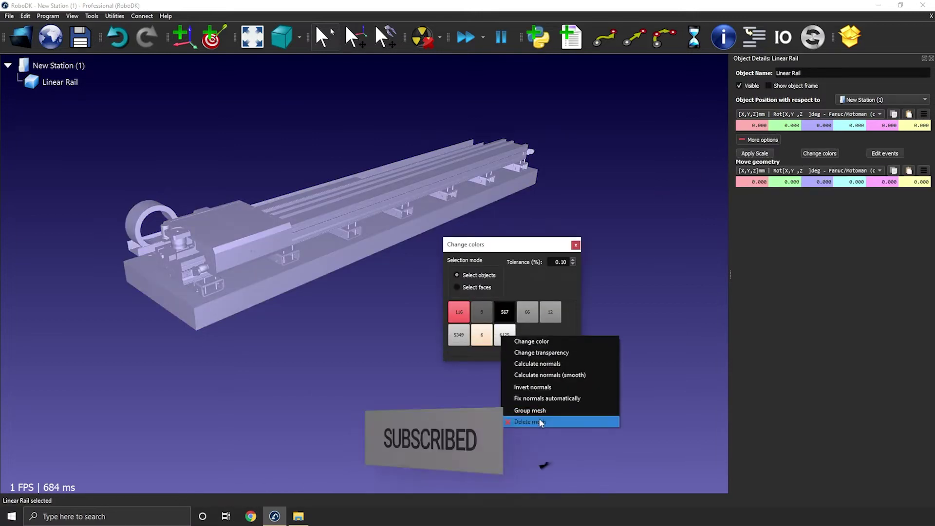
{"action": "left_click", "coordinate": [533, 421]}
{"action": "right_click", "coordinate": [505, 315]}
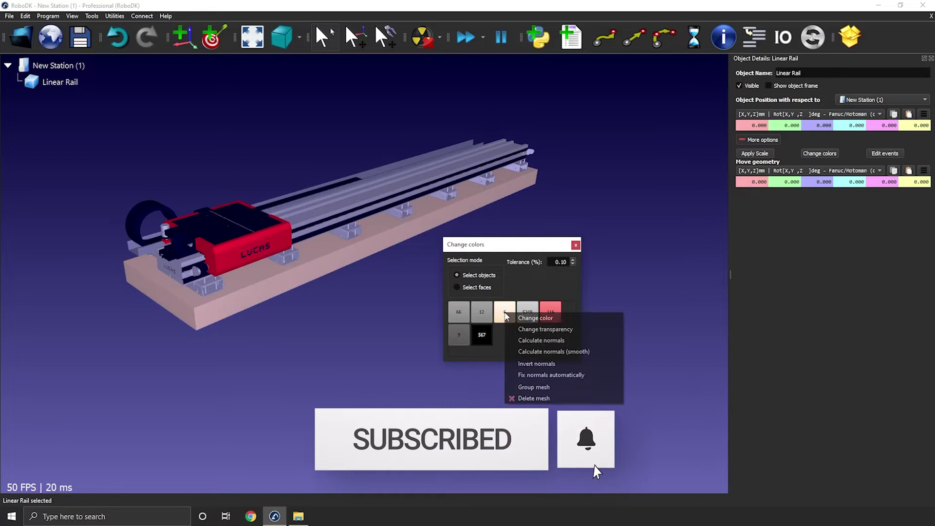
{"action": "left_click", "coordinate": [542, 399]}
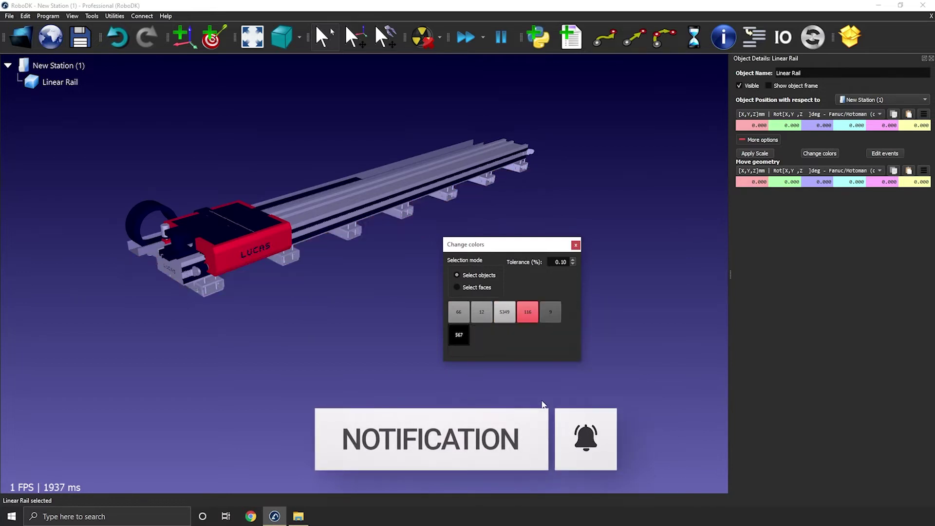
{"action": "left_click", "coordinate": [577, 245]}
Step: Break the Linear Rail into separate Rail and Carriage items and inspect them
{"action": "double_click", "coordinate": [69, 82]}
{"action": "key", "text": "Delete"}
{"action": "mouse_move", "coordinate": [487, 306]}
{"action": "left_mouse_down"}
{"action": "mouse_move", "coordinate": [486, 180]}
{"action": "mouse_move", "coordinate": [599, 98]}
{"action": "mouse_move", "coordinate": [559, 81]}
{"action": "mouse_move", "coordinate": [400, 183]}
{"action": "mouse_move", "coordinate": [134, 137]}
{"action": "left_mouse_up"}
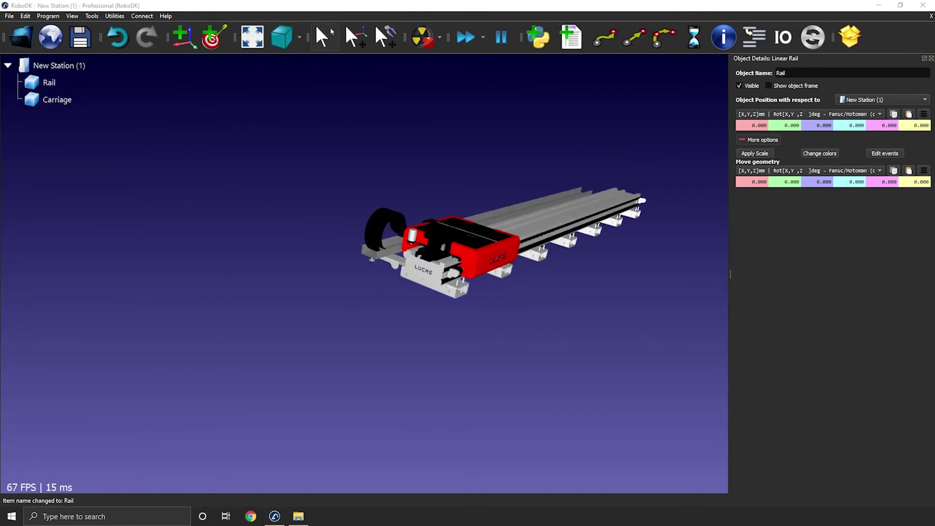
{"action": "mouse_move", "coordinate": [509, 285]}
{"action": "left_mouse_down"}
{"action": "mouse_move", "coordinate": [379, 312]}
{"action": "mouse_move", "coordinate": [213, 196]}
{"action": "left_mouse_up"}
{"action": "mouse_move", "coordinate": [248, 165]}
{"action": "left_mouse_down"}
{"action": "mouse_move", "coordinate": [254, 208]}
{"action": "mouse_move", "coordinate": [320, 261]}
{"action": "left_mouse_up"}
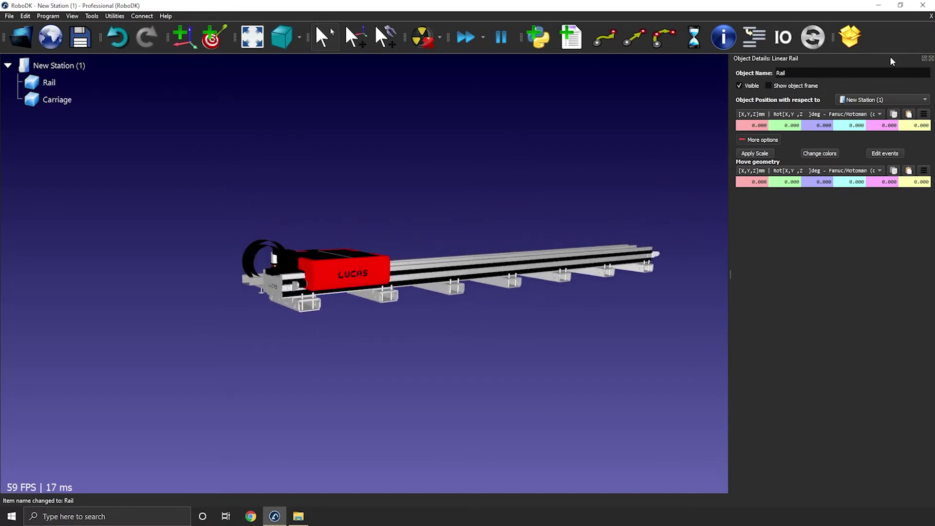
{"action": "left_click", "coordinate": [931, 58]}
{"action": "left_click_drag", "start_coordinate": [621, 192], "coordinate": [357, 112]}
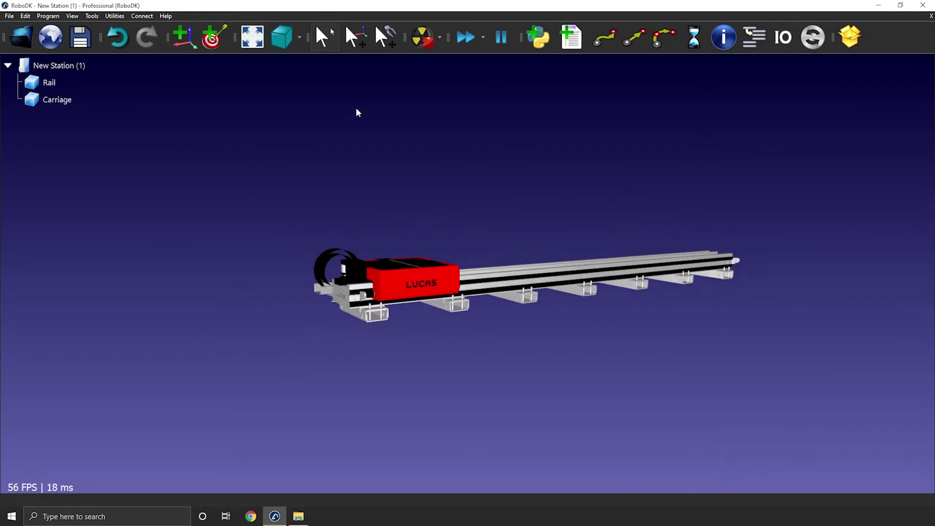
Step: Reopen Model Mechanism or Robot and name the mechanism Linear Rail
{"action": "left_click", "coordinate": [120, 18]}
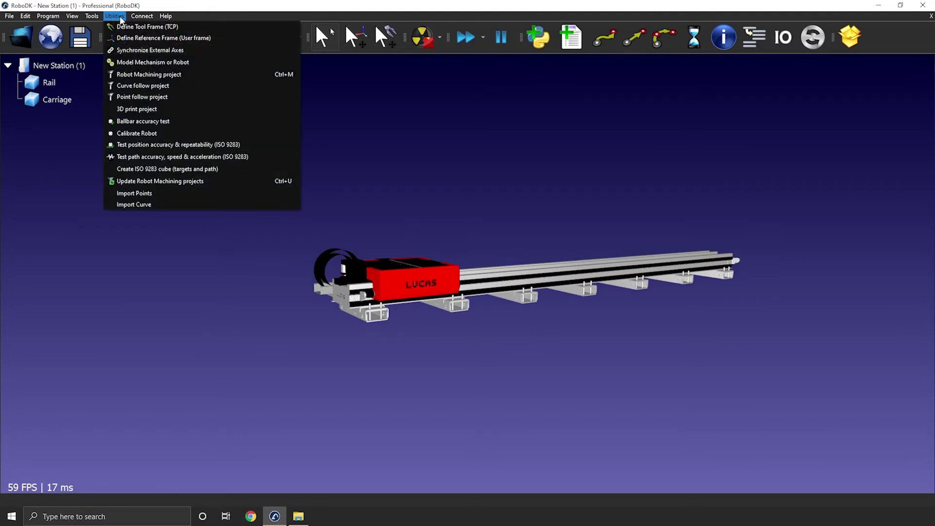
{"action": "left_click", "coordinate": [128, 63]}
{"action": "left_click_drag", "start_coordinate": [444, 140], "coordinate": [213, 237]}
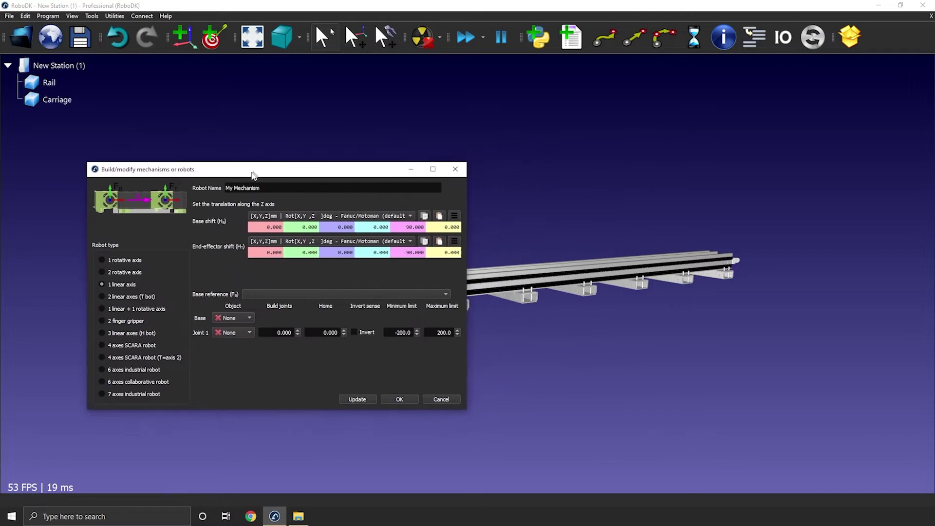
{"action": "triple_click", "coordinate": [229, 250]}
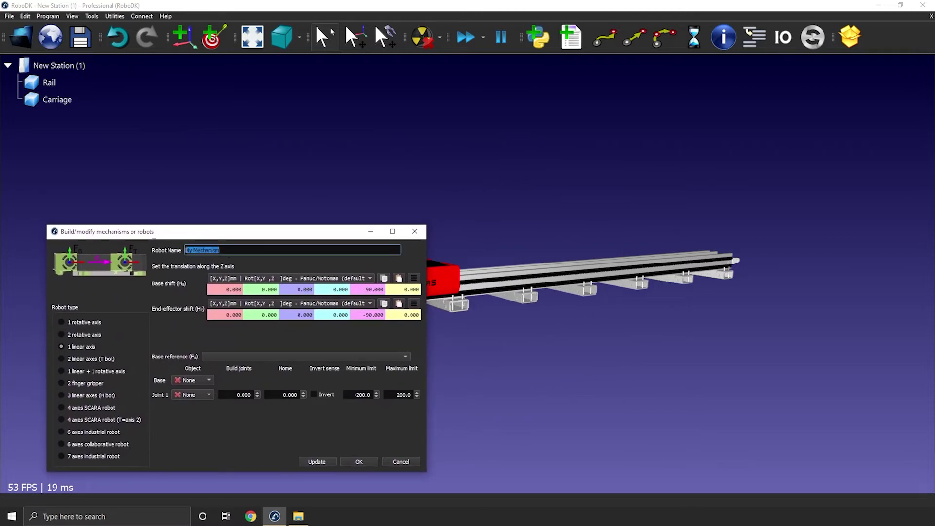
{"action": "type", "text": "Linear Rail"}
Step: Zoom in to look down on the carriage
{"action": "left_click_drag", "start_coordinate": [209, 237], "coordinate": [185, 227]}
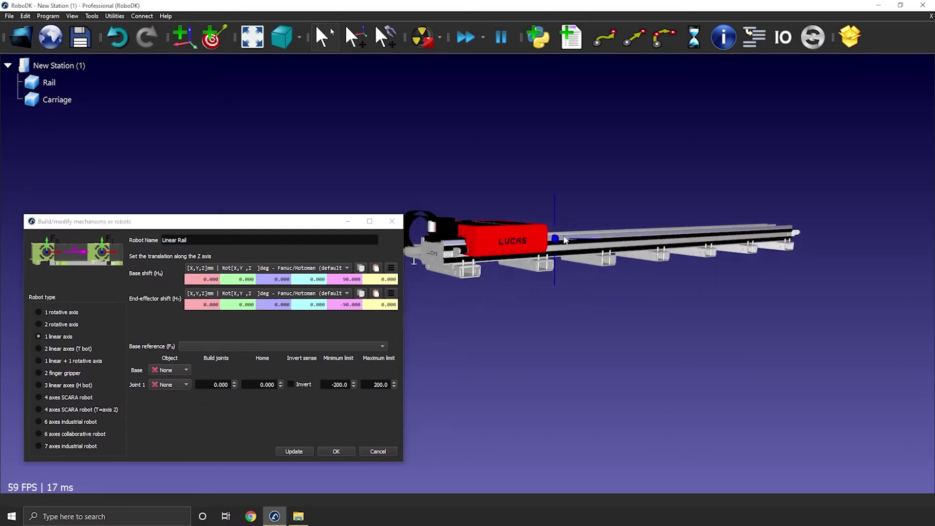
{"action": "left_click_drag", "start_coordinate": [564, 239], "coordinate": [584, 329]}
{"action": "scroll", "coordinate": [525, 242], "scroll_direction": "up", "scroll_amount": 1}
{"action": "scroll", "coordinate": [513, 249], "scroll_direction": "up", "scroll_amount": 3}
{"action": "scroll", "coordinate": [605, 225], "scroll_direction": "up", "scroll_amount": 2}
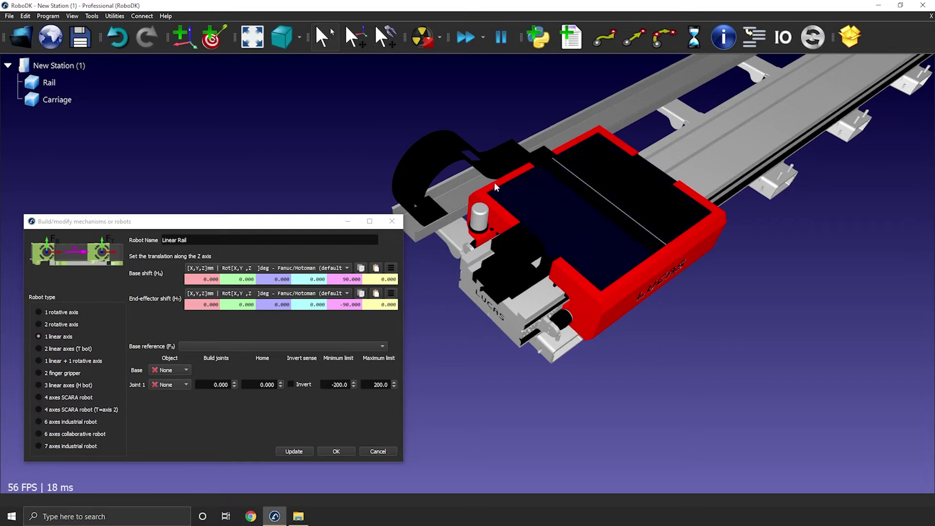
Step: Add Frame 1 on the carriage, rename it Frame Base, and open its details
{"action": "left_click", "coordinate": [184, 36]}
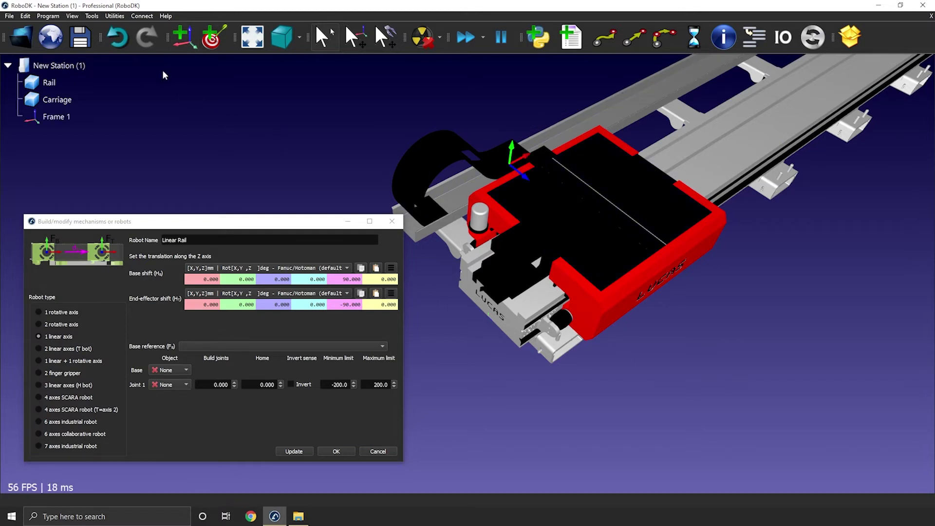
{"action": "left_click", "coordinate": [75, 119]}
{"action": "key", "text": "F2"}
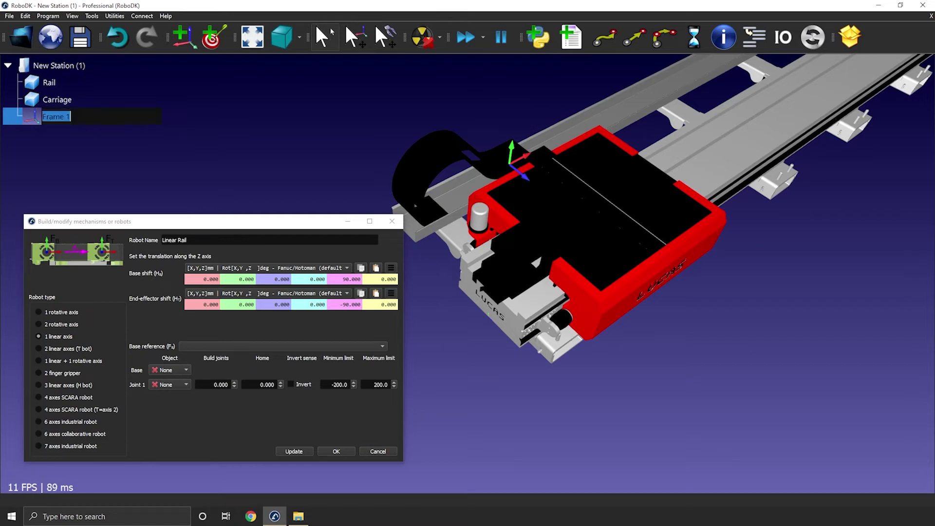
{"action": "key", "text": "BackSpace"}
{"action": "type", "text": "Base"}
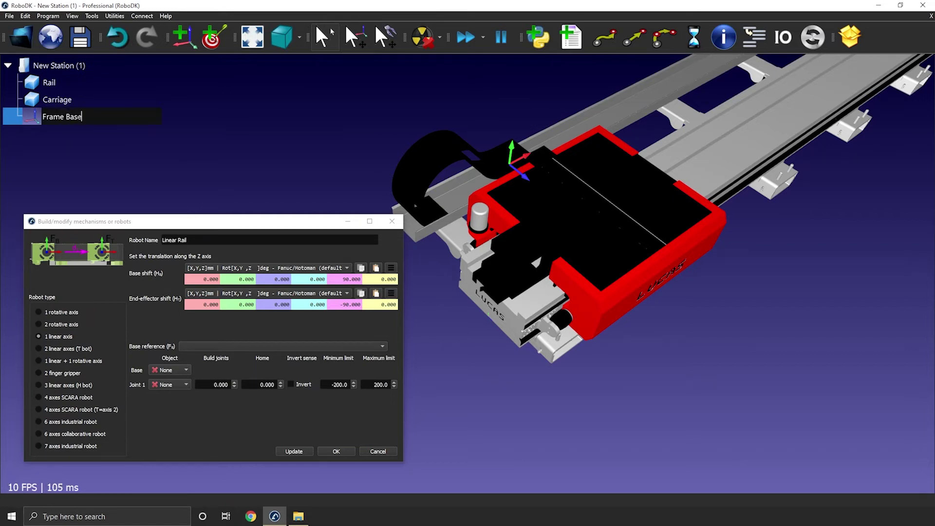
{"action": "left_click", "coordinate": [124, 147]}
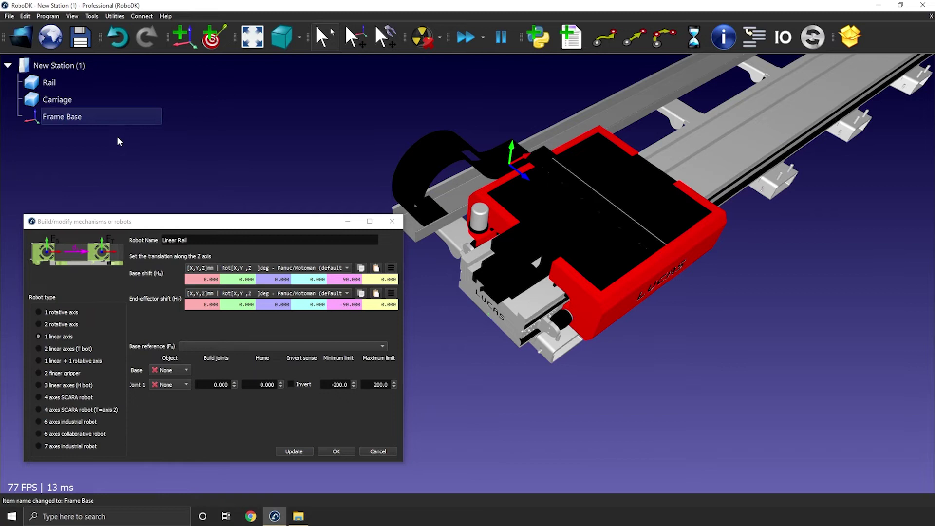
{"action": "double_click", "coordinate": [96, 118]}
Step: Start the Tools > Measure tool
{"action": "left_click_drag", "start_coordinate": [431, 172], "coordinate": [539, 176]}
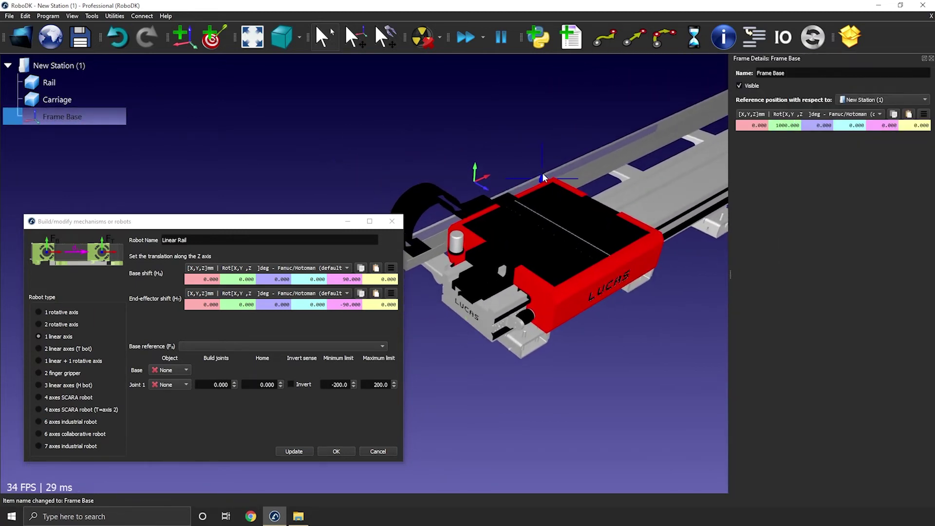
{"action": "left_click_drag", "start_coordinate": [538, 177], "coordinate": [553, 144]}
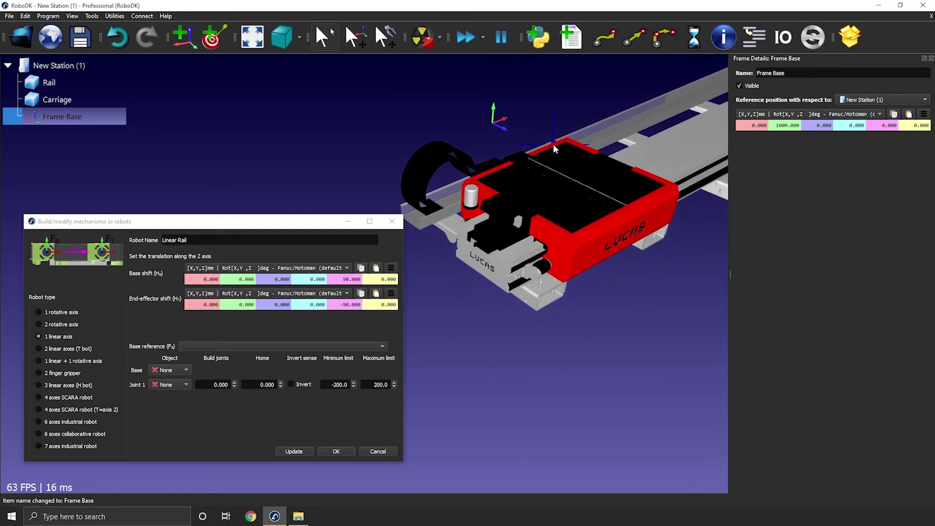
{"action": "left_click", "coordinate": [91, 16]}
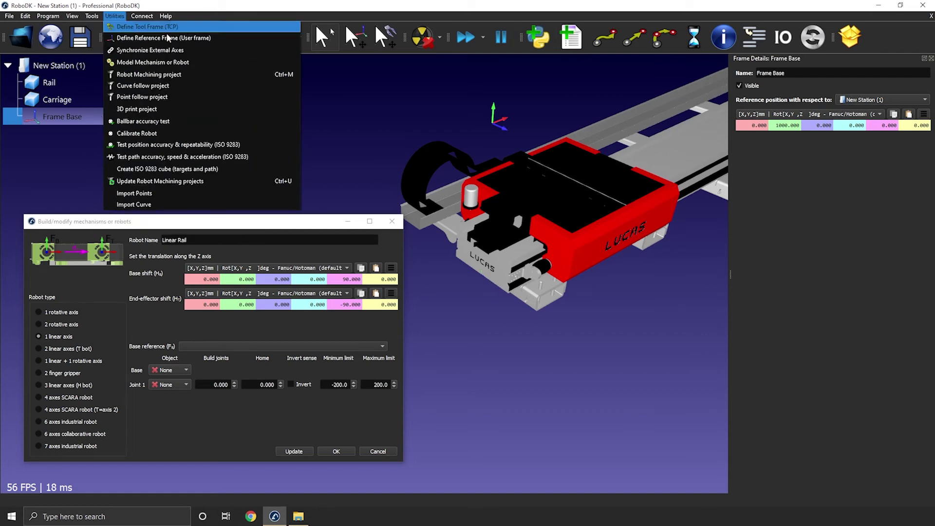
{"action": "left_click", "coordinate": [421, 155]}
{"action": "mouse_move", "coordinate": [421, 155]}
{"action": "left_mouse_down"}
{"action": "mouse_move", "coordinate": [508, 227]}
{"action": "mouse_move", "coordinate": [495, 261]}
{"action": "left_mouse_up"}
{"action": "left_click", "coordinate": [93, 16]}
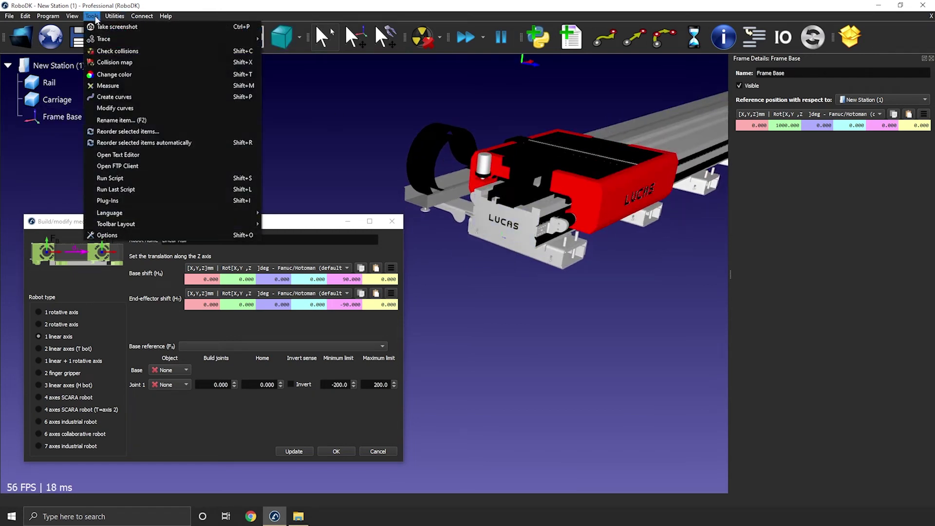
{"action": "left_click", "coordinate": [101, 86]}
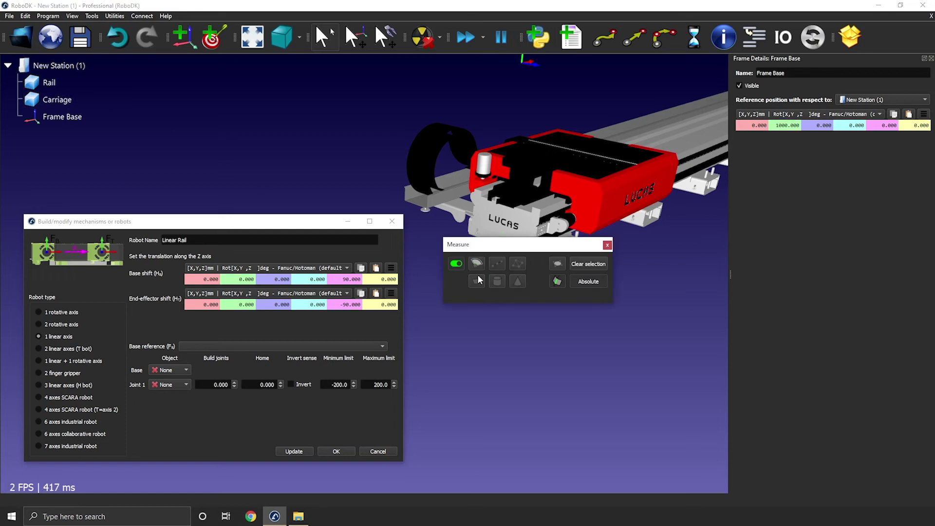
Step: Measure the carriage top plane and paste the point 705, 391, 0 into Frame Base's position
{"action": "left_click", "coordinate": [568, 160]}
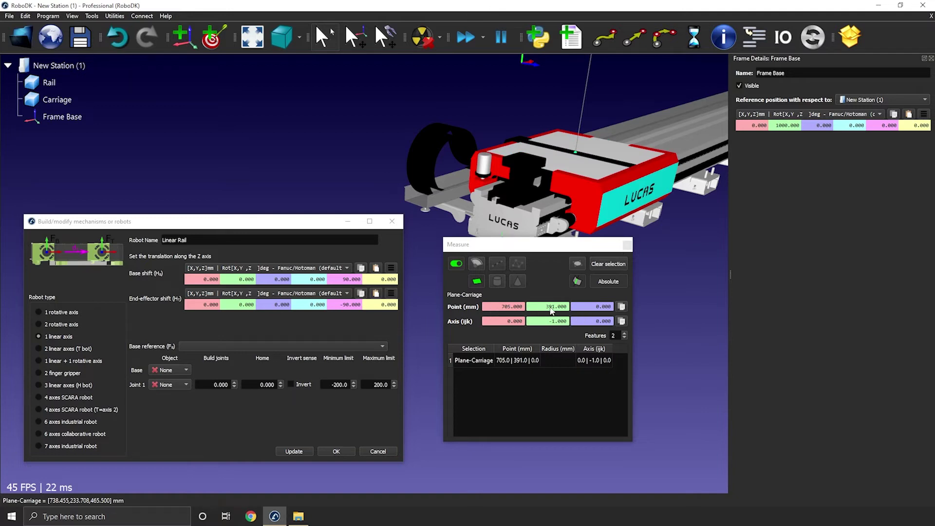
{"action": "left_click_drag", "start_coordinate": [561, 229], "coordinate": [550, 134]}
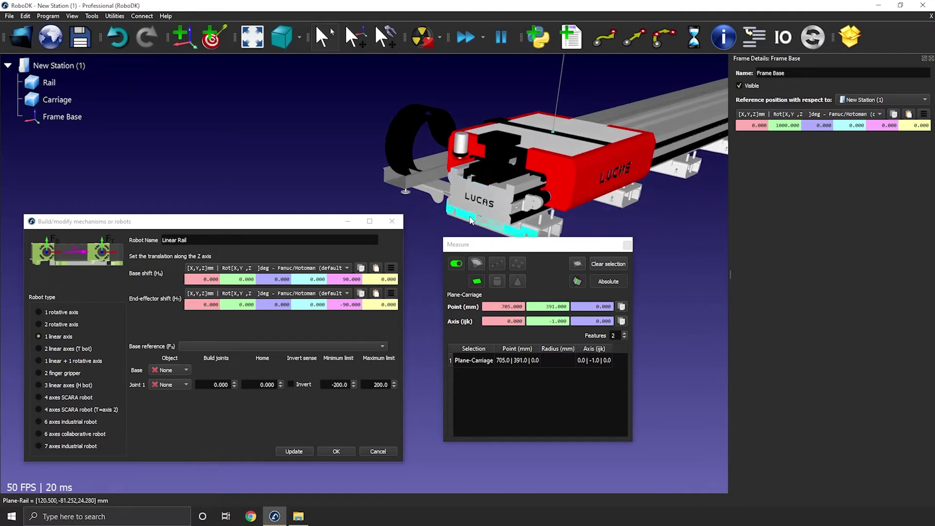
{"action": "left_click", "coordinate": [623, 308]}
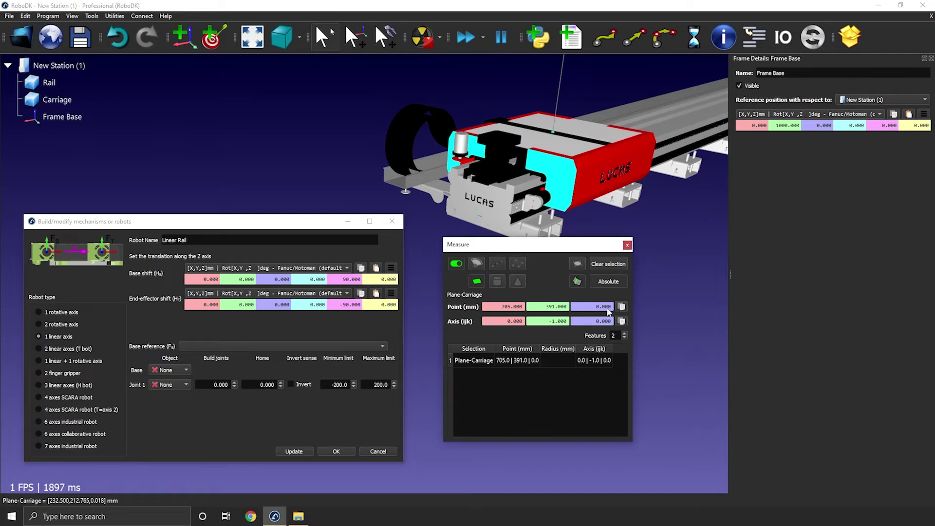
{"action": "left_click", "coordinate": [910, 114]}
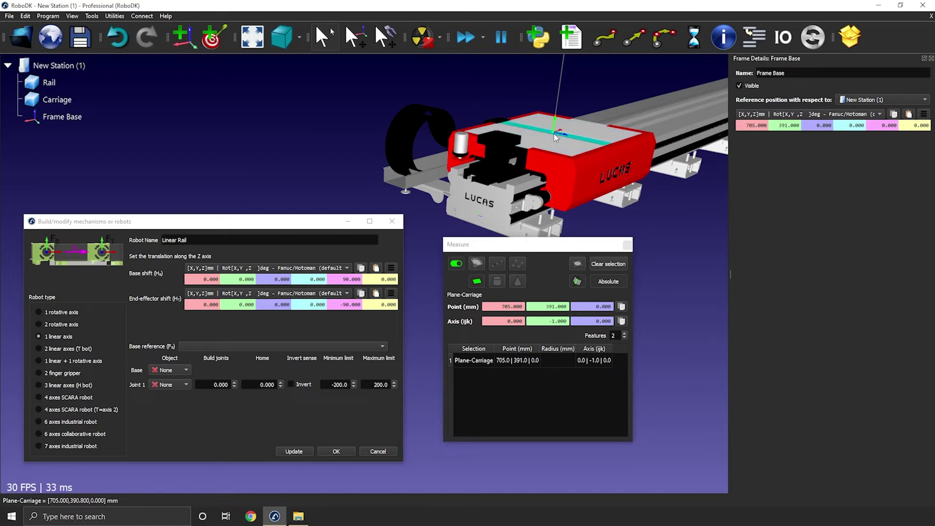
Step: Close the Measure tool and zoom in on the carriage
{"action": "left_click", "coordinate": [628, 244]}
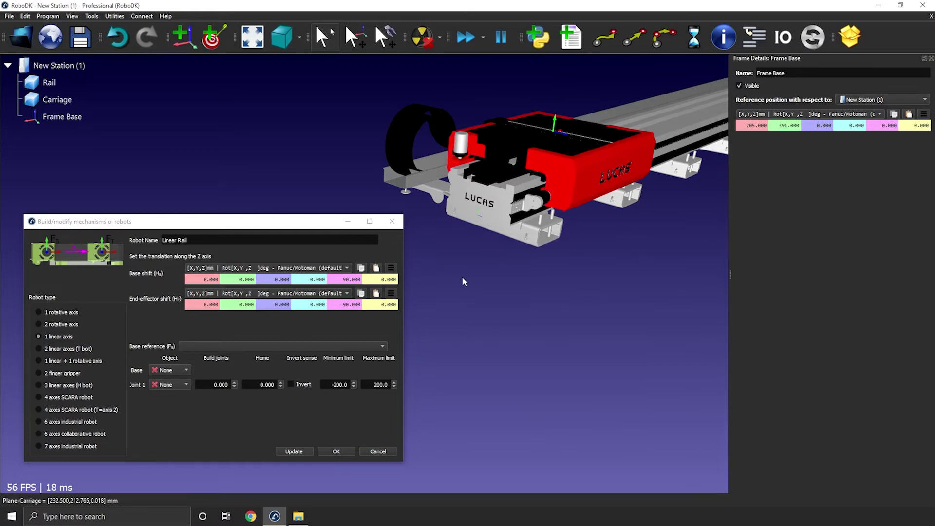
{"action": "scroll", "coordinate": [547, 122], "scroll_direction": "up", "scroll_amount": 3}
{"action": "scroll", "coordinate": [547, 160], "scroll_direction": "up", "scroll_amount": 3}
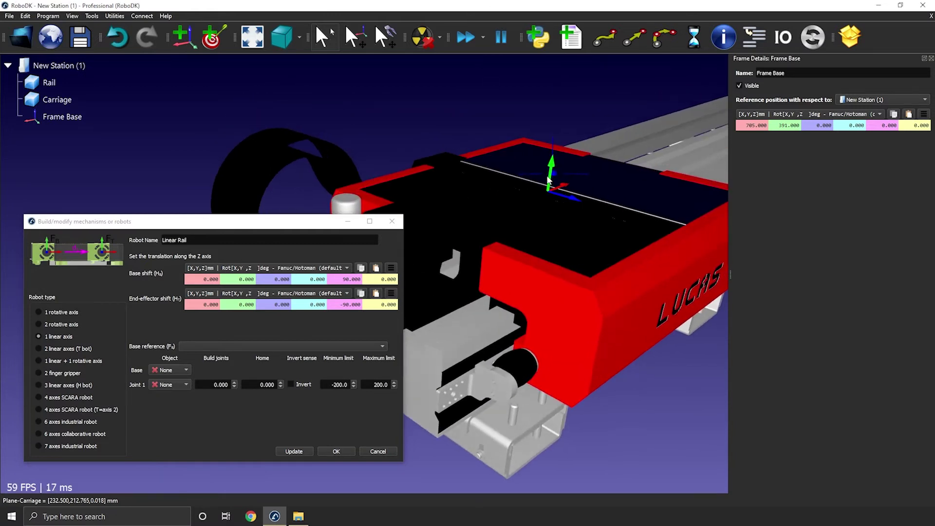
{"action": "left_click_drag", "start_coordinate": [538, 238], "coordinate": [341, 241]}
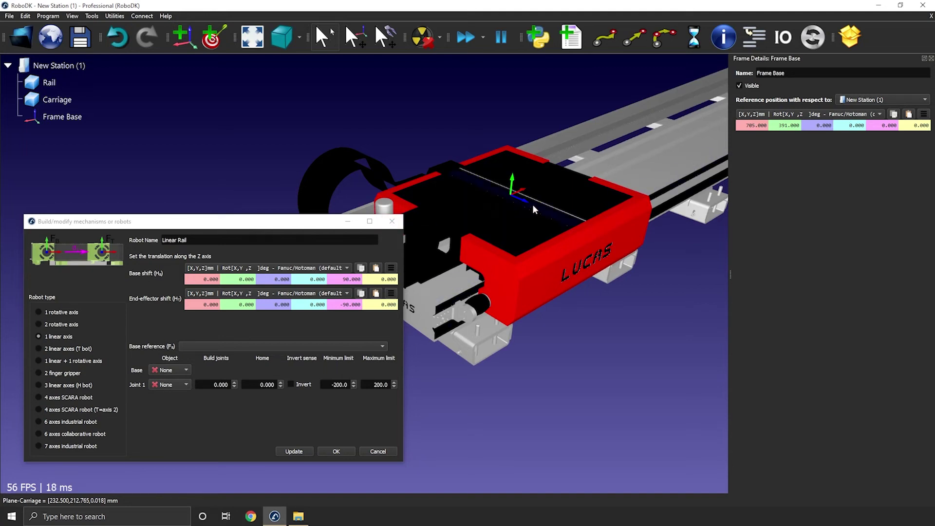
{"action": "mouse_move", "coordinate": [525, 201]}
{"action": "left_mouse_down"}
{"action": "mouse_move", "coordinate": [481, 126]}
{"action": "mouse_move", "coordinate": [255, 191]}
{"action": "mouse_move", "coordinate": [385, 186]}
{"action": "left_mouse_up"}
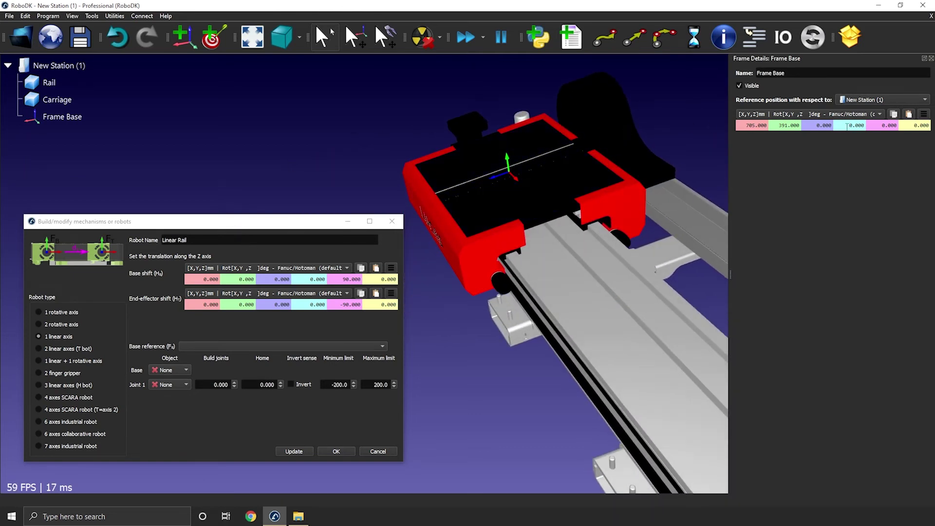
Step: Set Frame Base's Rz rotation to -90°
{"action": "type", "text": "9"}
{"action": "key", "text": "Return"}
{"action": "type", "text": "-90"}
{"action": "key", "text": "Return"}
{"action": "mouse_move", "coordinate": [464, 181]}
{"action": "left_mouse_down"}
{"action": "mouse_move", "coordinate": [538, 143]}
{"action": "mouse_move", "coordinate": [668, 235]}
{"action": "mouse_move", "coordinate": [574, 300]}
{"action": "mouse_move", "coordinate": [640, 236]}
{"action": "mouse_move", "coordinate": [641, 334]}
{"action": "mouse_move", "coordinate": [484, 252]}
{"action": "mouse_move", "coordinate": [499, 281]}
{"action": "mouse_move", "coordinate": [347, 256]}
{"action": "left_mouse_up"}
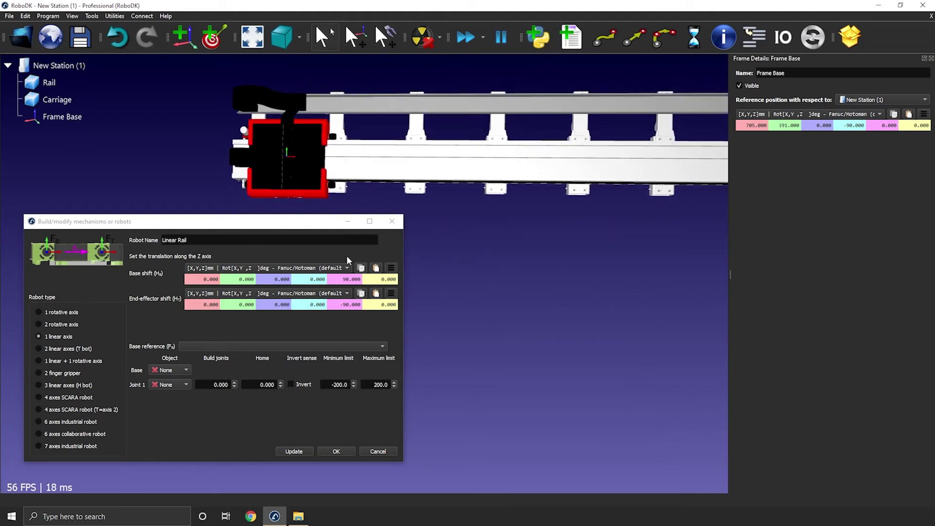
Step: Set Frame Base as reference, Rail as base, Carriage as joint 1, limits 0 to 5230 mm
{"action": "left_click", "coordinate": [215, 346]}
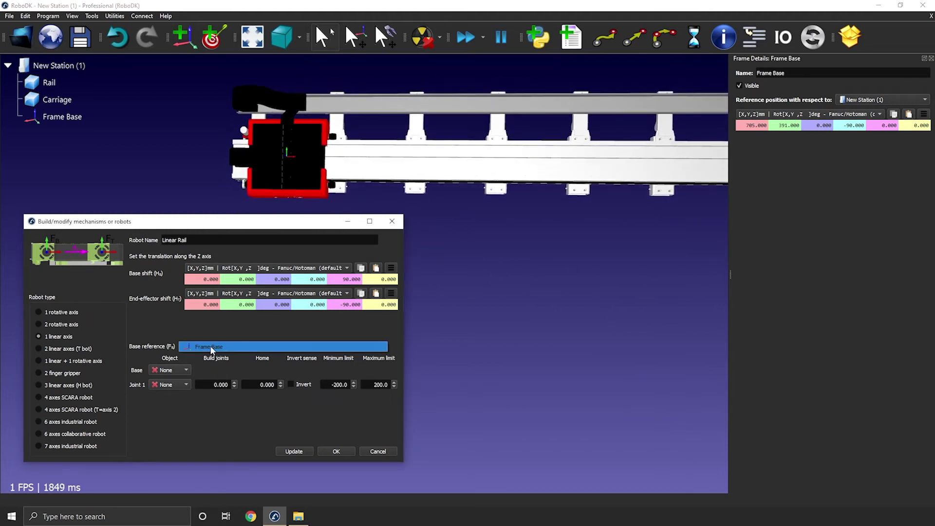
{"action": "left_click", "coordinate": [184, 370]}
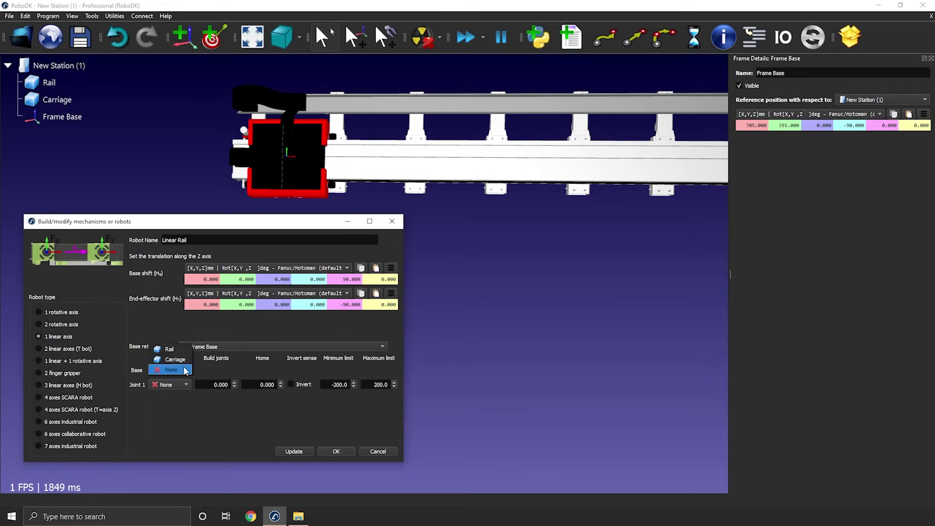
{"action": "left_click", "coordinate": [171, 350]}
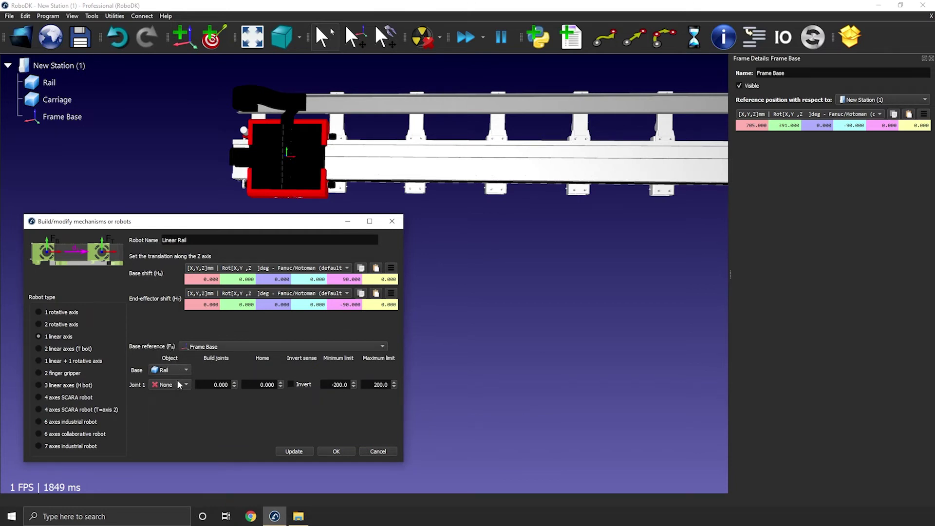
{"action": "left_click", "coordinate": [177, 379]}
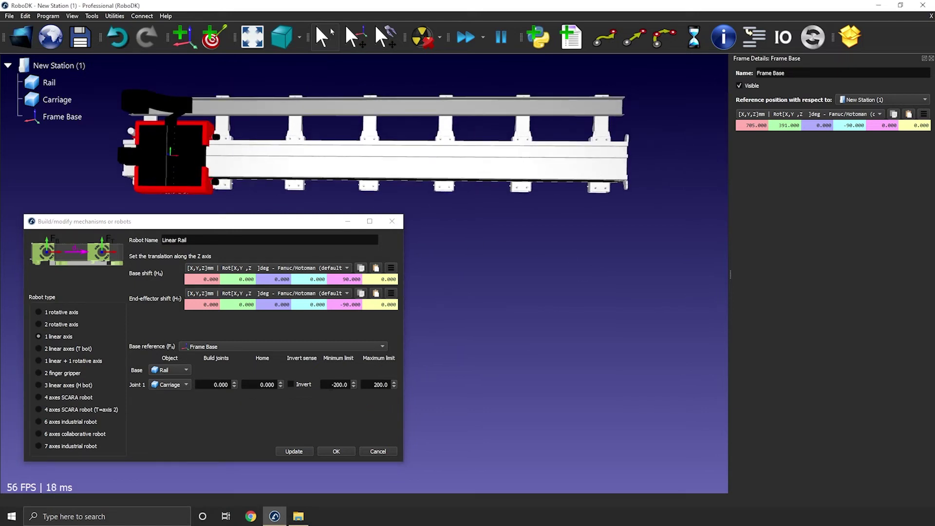
{"action": "double_click", "coordinate": [339, 384]}
{"action": "type", "text": "0"}
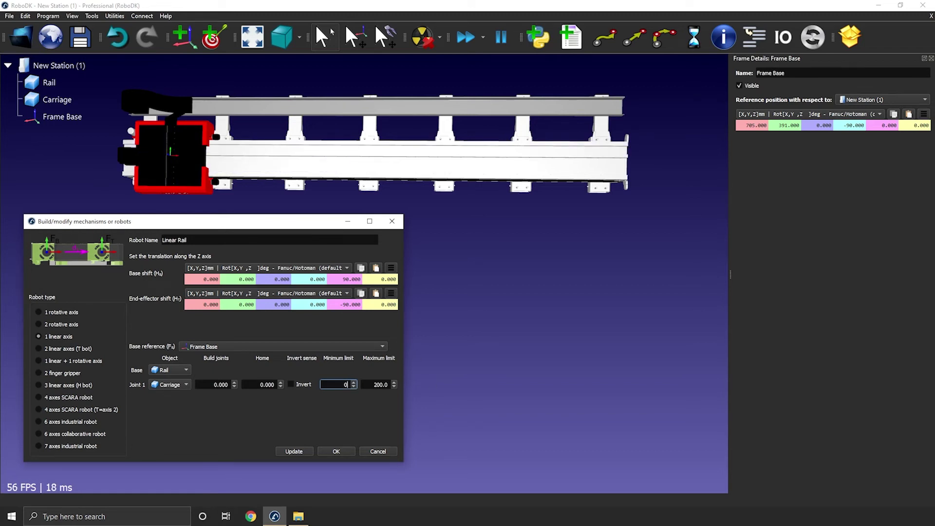
{"action": "key", "text": "Tab"}
{"action": "type", "text": "52"}
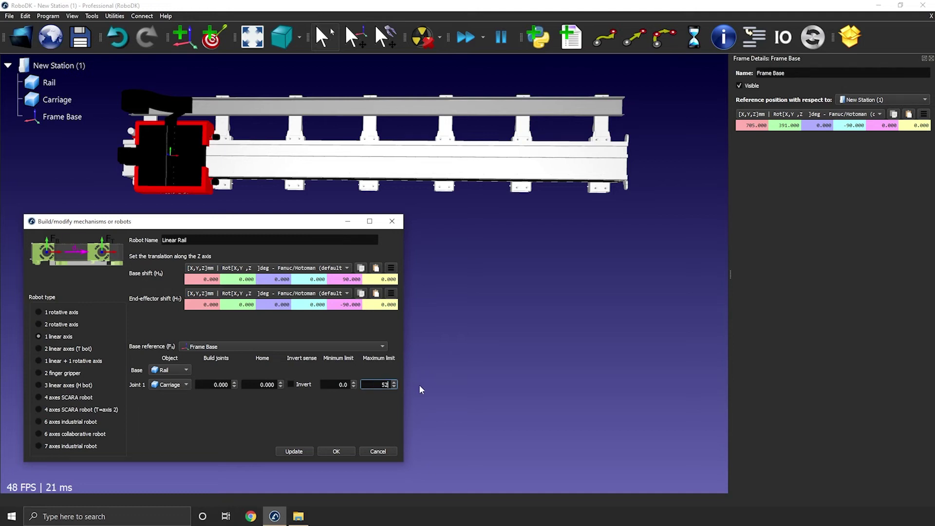
{"action": "type", "text": "30"}
Step: Update to build the Linear Rail mechanism, then select Rail, Carriage and Frame Base
{"action": "left_click", "coordinate": [478, 280]}
{"action": "left_click_drag", "start_coordinate": [281, 226], "coordinate": [266, 247]}
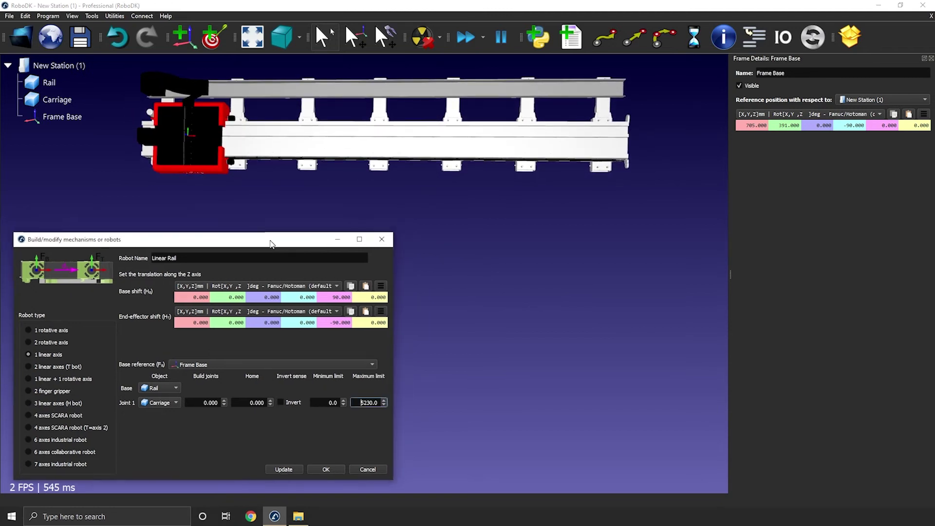
{"action": "left_click", "coordinate": [278, 473]}
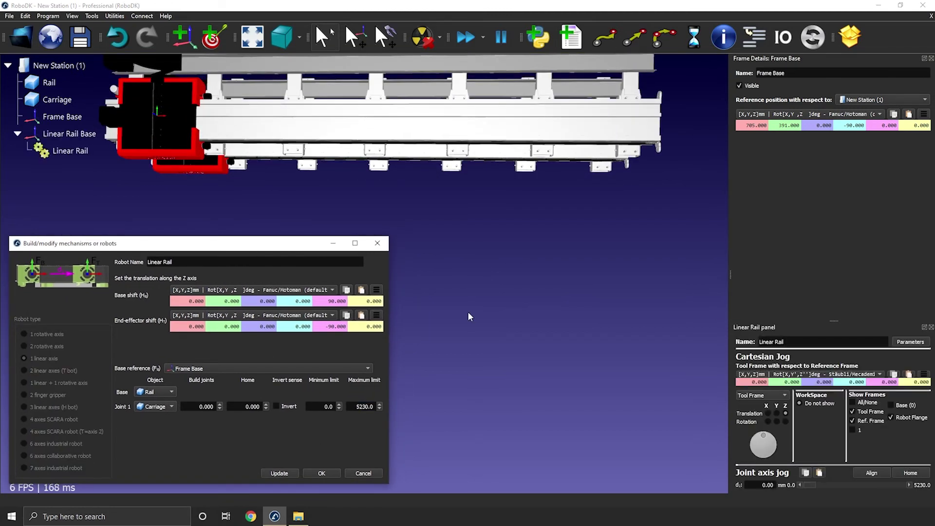
{"action": "mouse_move", "coordinate": [518, 270]}
{"action": "left_mouse_down"}
{"action": "mouse_move", "coordinate": [547, 156]}
{"action": "mouse_move", "coordinate": [531, 192]}
{"action": "mouse_move", "coordinate": [412, 171]}
{"action": "left_mouse_up"}
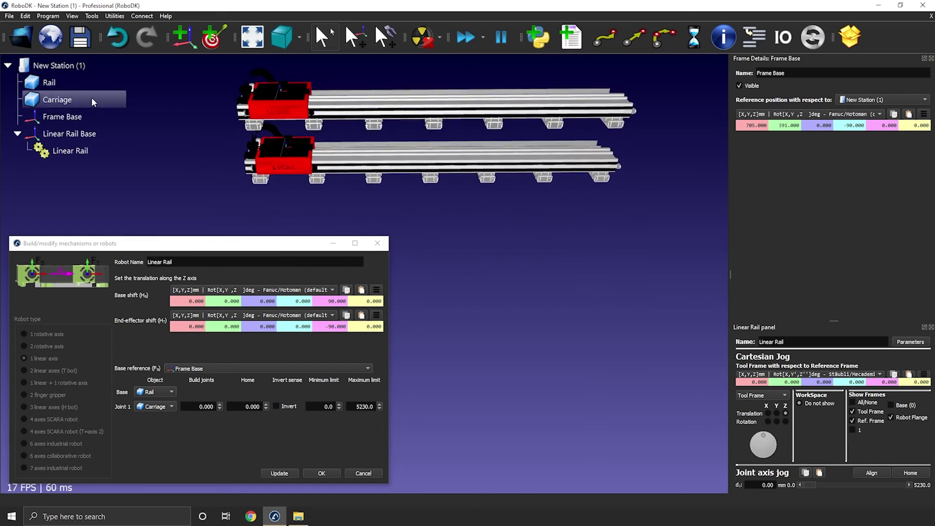
{"action": "left_click", "coordinate": [53, 84]}
{"action": "left_click", "coordinate": [63, 101]}
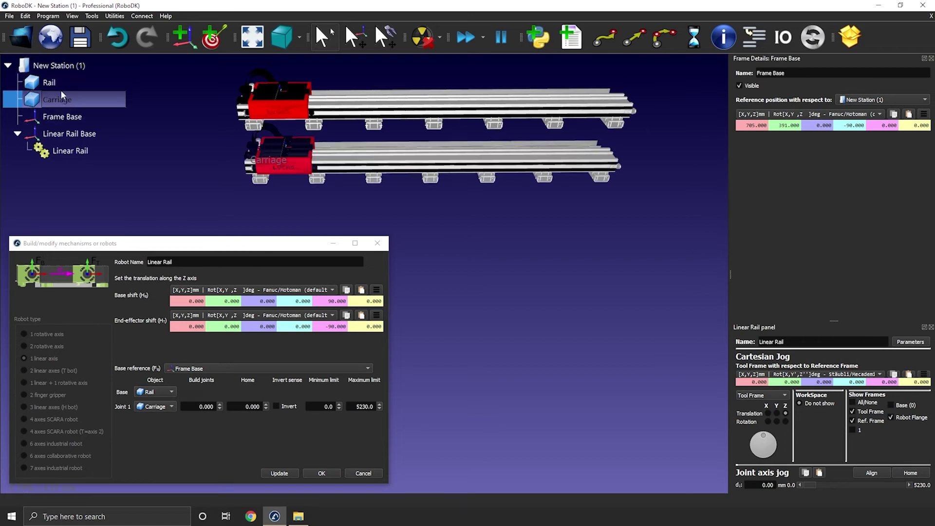
{"action": "left_click_drag", "start_coordinate": [61, 90], "coordinate": [67, 118]}
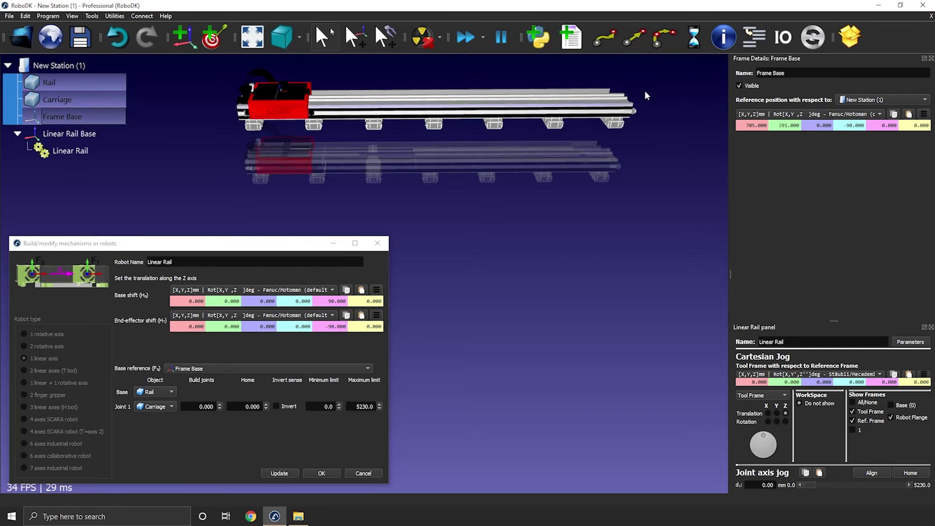
Step: Drag the d1 jog slider across the 0–5230 mm travel, leaving the carriage near 3837 mm
{"action": "left_click", "coordinate": [932, 58]}
{"action": "left_click", "coordinate": [649, 205]}
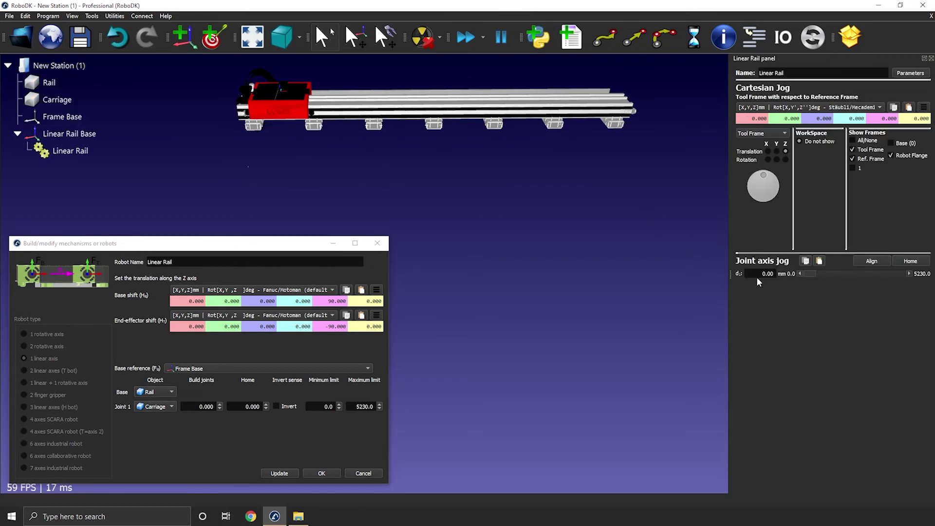
{"action": "mouse_move", "coordinate": [812, 271]}
{"action": "left_mouse_down"}
{"action": "mouse_move", "coordinate": [901, 274]}
{"action": "mouse_move", "coordinate": [803, 279]}
{"action": "left_mouse_up"}
{"action": "scroll", "coordinate": [503, 186], "scroll_direction": "up", "scroll_amount": 2}
{"action": "scroll", "coordinate": [537, 185], "scroll_direction": "up", "scroll_amount": 2}
{"action": "scroll", "coordinate": [506, 185], "scroll_direction": "up", "scroll_amount": 2}
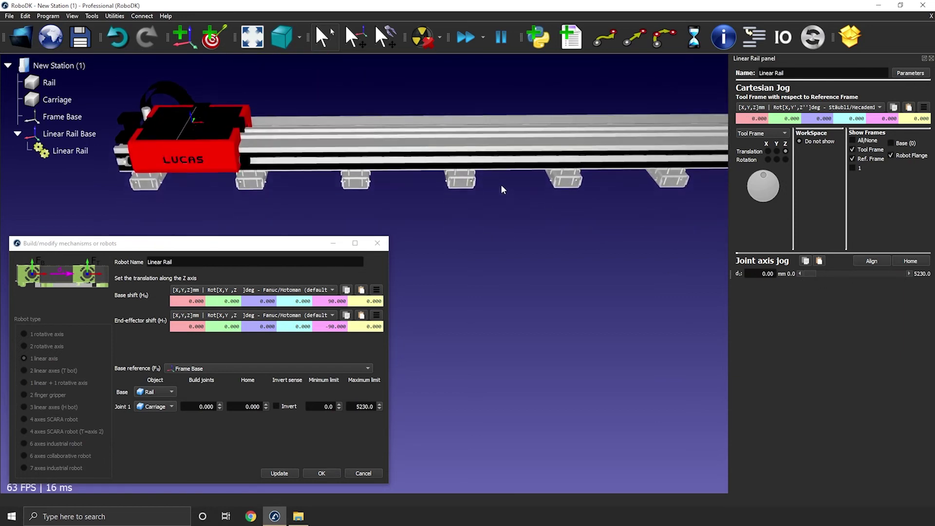
{"action": "mouse_move", "coordinate": [807, 272]}
{"action": "left_mouse_down"}
{"action": "mouse_move", "coordinate": [893, 275]}
{"action": "mouse_move", "coordinate": [718, 288]}
{"action": "left_mouse_up"}
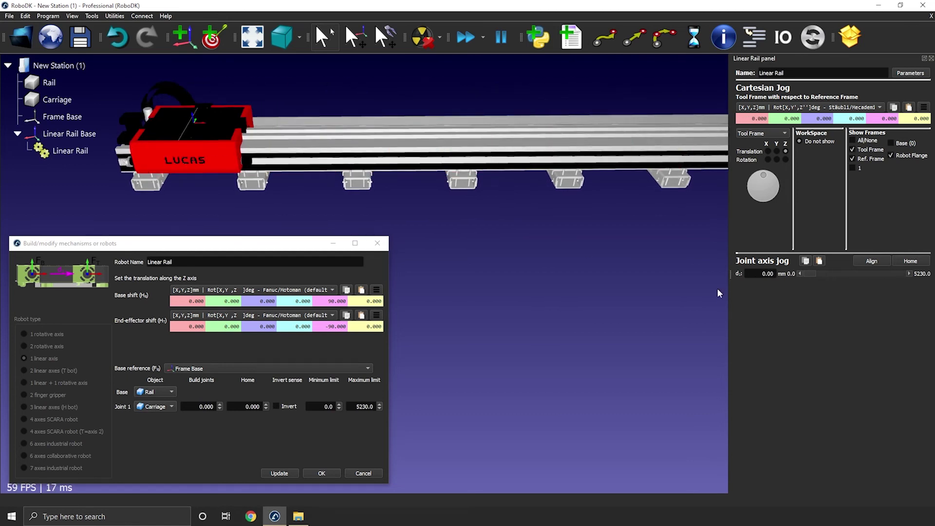
{"action": "scroll", "coordinate": [590, 273], "scroll_direction": "down", "scroll_amount": 2}
{"action": "mouse_move", "coordinate": [590, 273]}
{"action": "left_mouse_down"}
{"action": "mouse_move", "coordinate": [523, 265]}
{"action": "mouse_move", "coordinate": [533, 276]}
{"action": "mouse_move", "coordinate": [559, 276]}
{"action": "mouse_move", "coordinate": [516, 241]}
{"action": "left_mouse_up"}
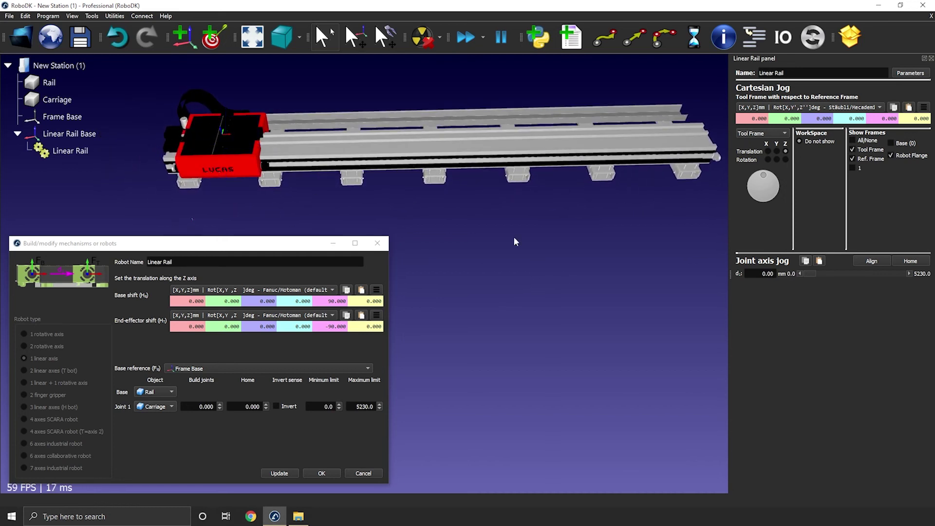
{"action": "mouse_move", "coordinate": [808, 273]}
{"action": "left_mouse_down"}
{"action": "mouse_move", "coordinate": [915, 285]}
{"action": "mouse_move", "coordinate": [780, 282]}
{"action": "mouse_move", "coordinate": [910, 284]}
{"action": "mouse_move", "coordinate": [802, 291]}
{"action": "mouse_move", "coordinate": [902, 293]}
{"action": "mouse_move", "coordinate": [823, 291]}
{"action": "mouse_move", "coordinate": [879, 294]}
{"action": "left_mouse_up"}
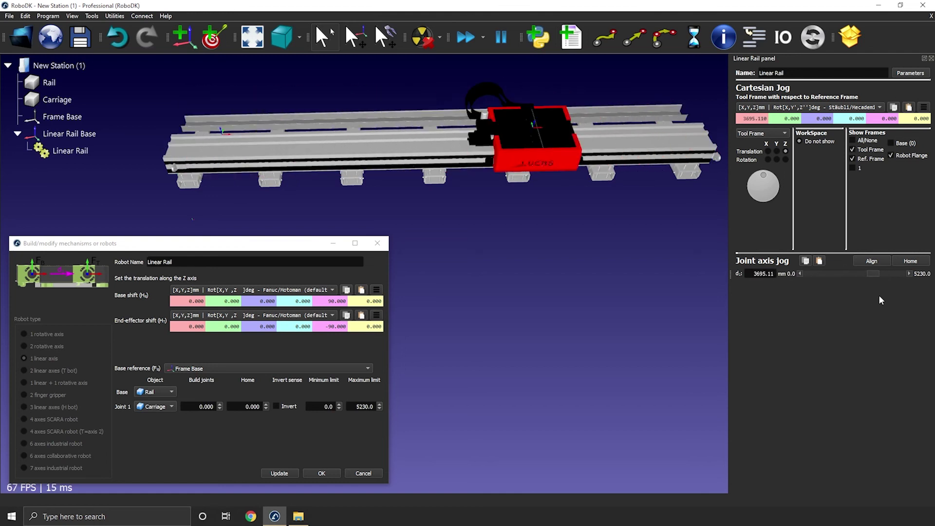
Step: Confirm the Build mechanism settings and orbit the view around the linear rail
{"action": "left_click", "coordinate": [326, 473]}
{"action": "mouse_move", "coordinate": [378, 298]}
{"action": "left_mouse_down"}
{"action": "mouse_move", "coordinate": [449, 274]}
{"action": "mouse_move", "coordinate": [444, 296]}
{"action": "mouse_move", "coordinate": [469, 330]}
{"action": "left_mouse_up"}
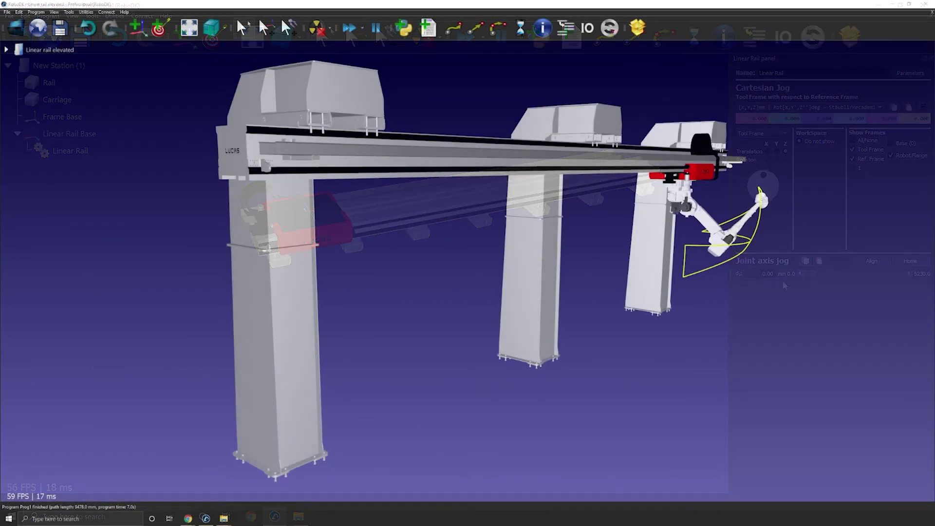